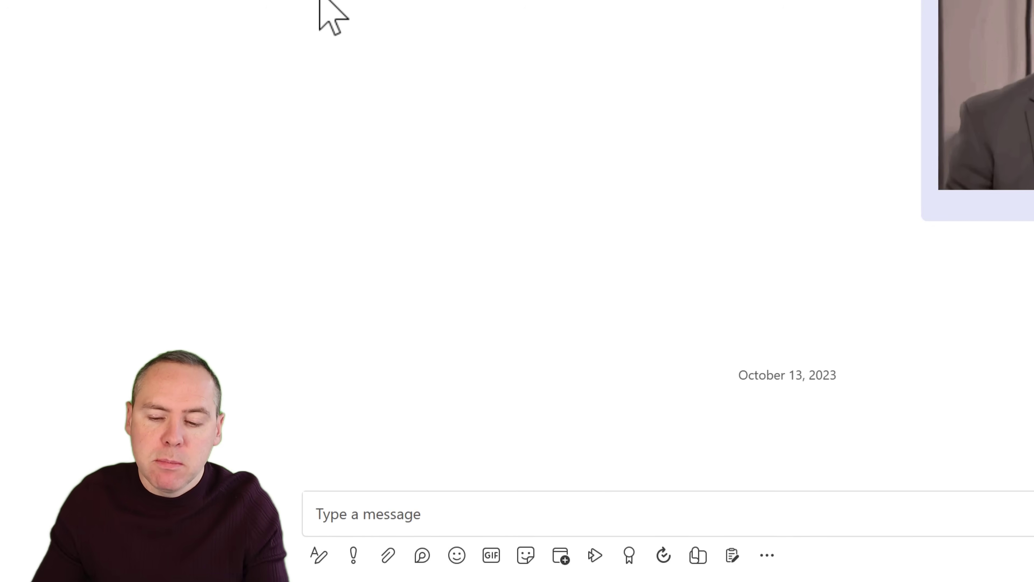
{"action": "left_click", "coordinate": [466, 503]}
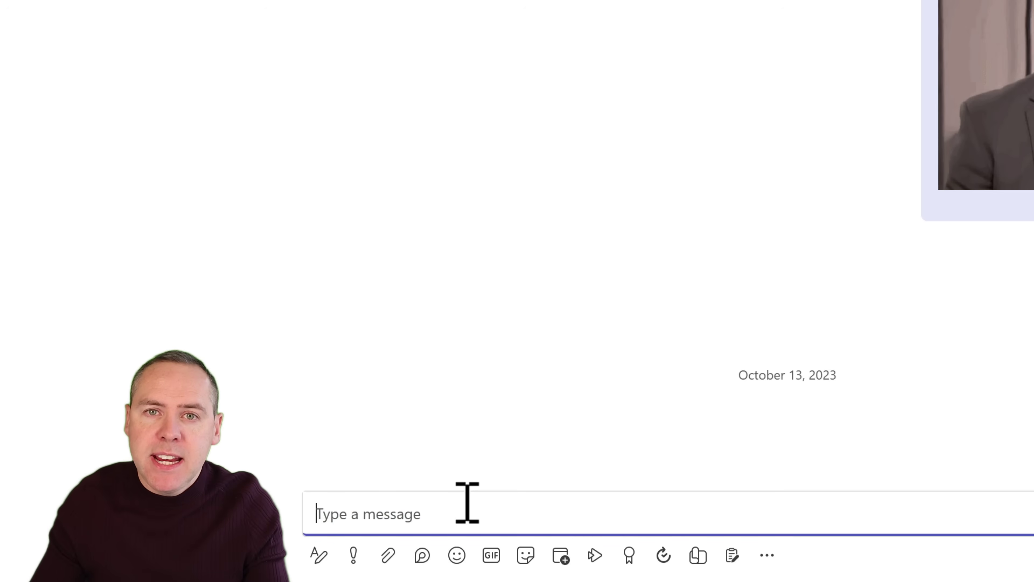
{"action": "key", "text": "ctrl+v"}
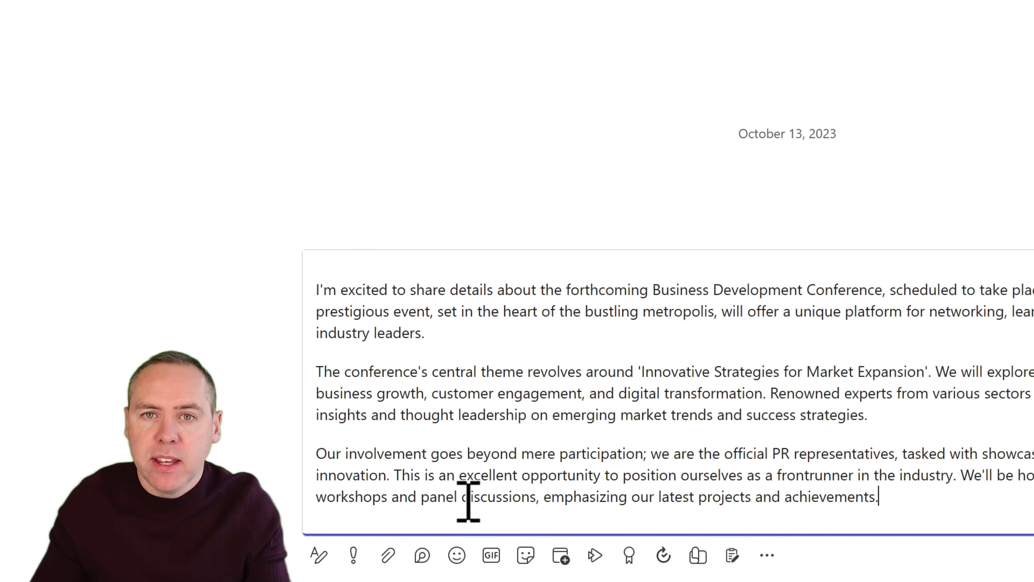
{"action": "key", "text": "ctrl+z"}
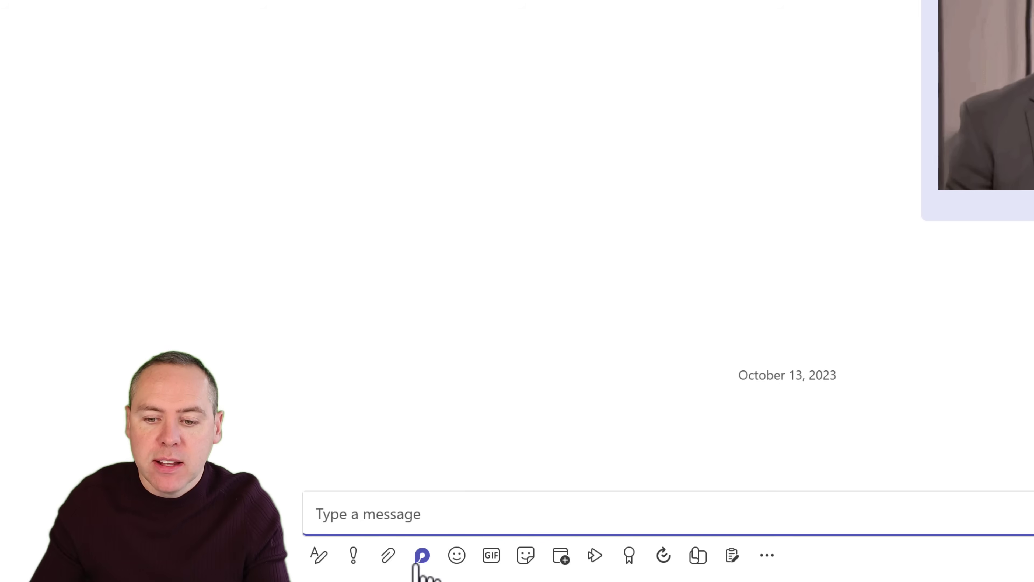
Insert a Loop paragraph titled "Summary of our New BD Conference" with the conference text, replacing the flagged word before "leadership" with "think"
{"action": "left_click", "coordinate": [422, 554]}
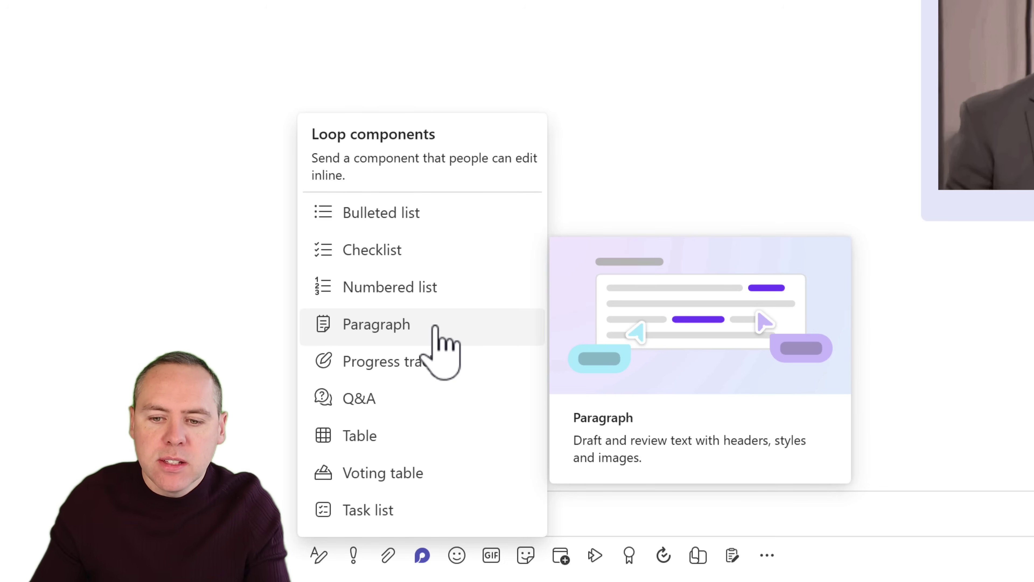
{"action": "left_click", "coordinate": [435, 328]}
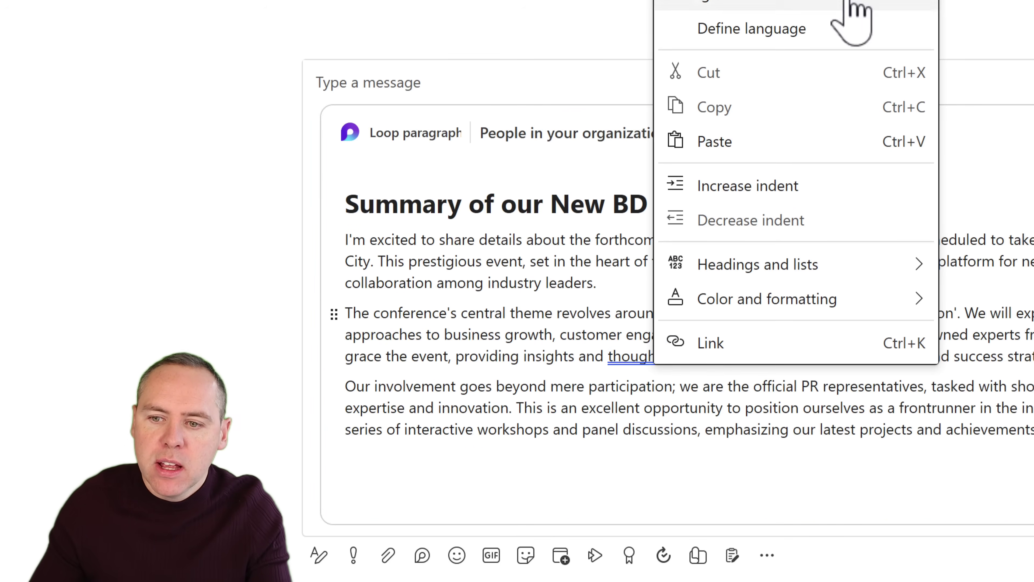
{"action": "left_click", "coordinate": [810, 1]}
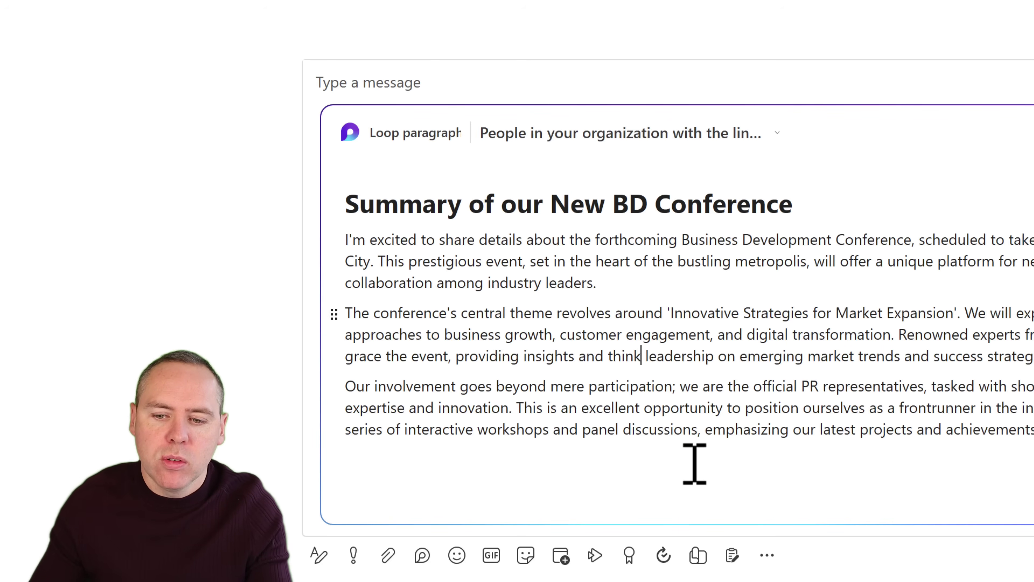
Send the Loop paragraph with a note asking the recipient to review and make changes, shared with people currently in this chat
{"action": "left_click", "coordinate": [422, 80]}
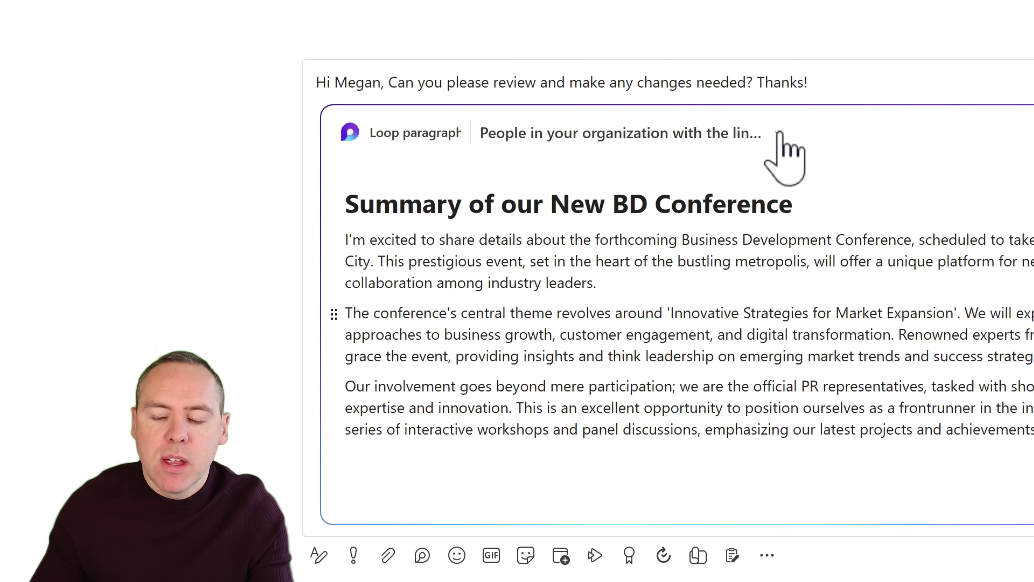
{"action": "left_click", "coordinate": [779, 134]}
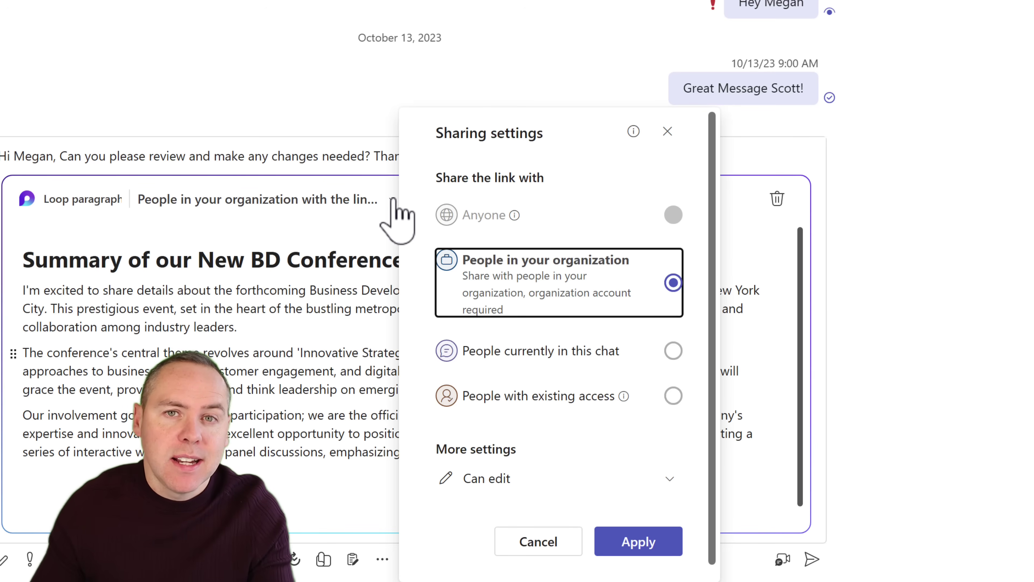
{"action": "left_click", "coordinate": [522, 353]}
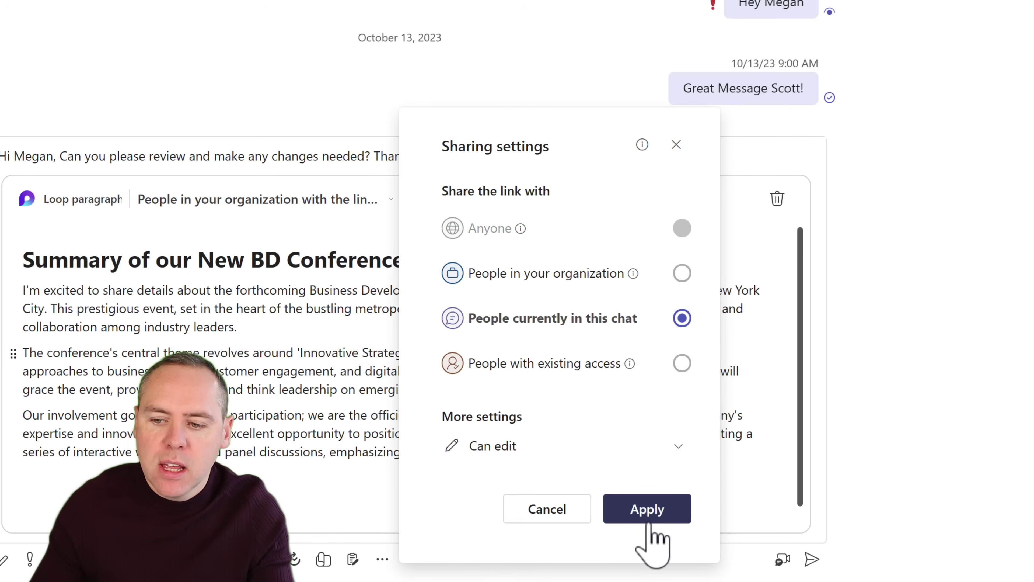
{"action": "left_click", "coordinate": [635, 510]}
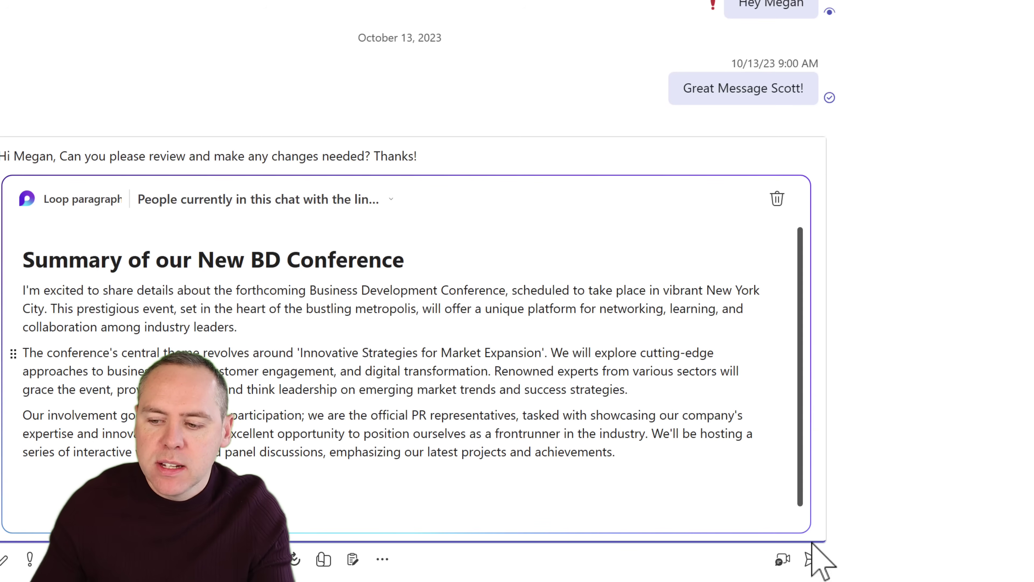
{"action": "left_click", "coordinate": [813, 560]}
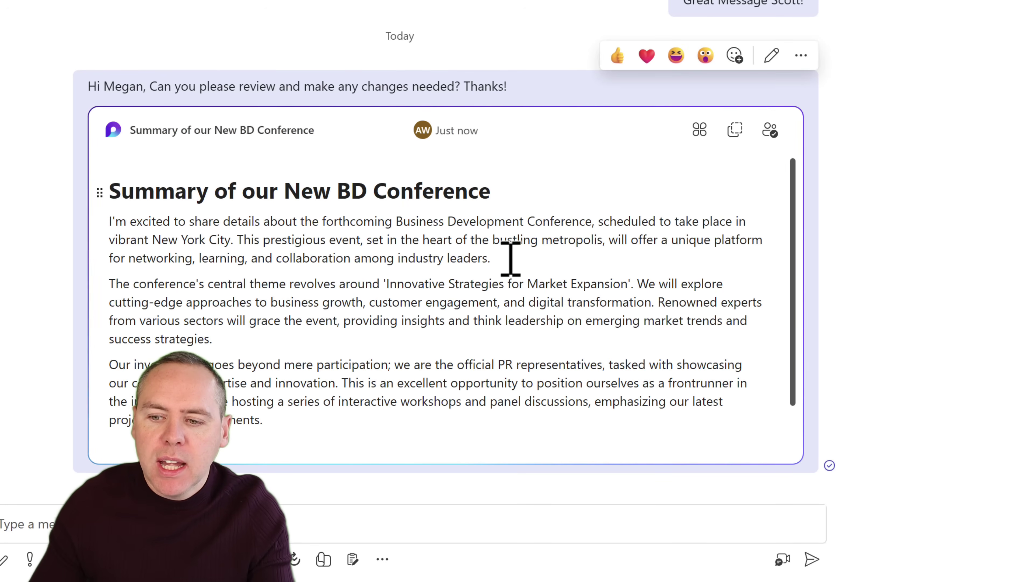
Delete the sentence beginning "This prestigious event" from the first paragraph of the sent conference summary
{"action": "left_click_drag", "start_coordinate": [492, 258], "coordinate": [110, 227]}
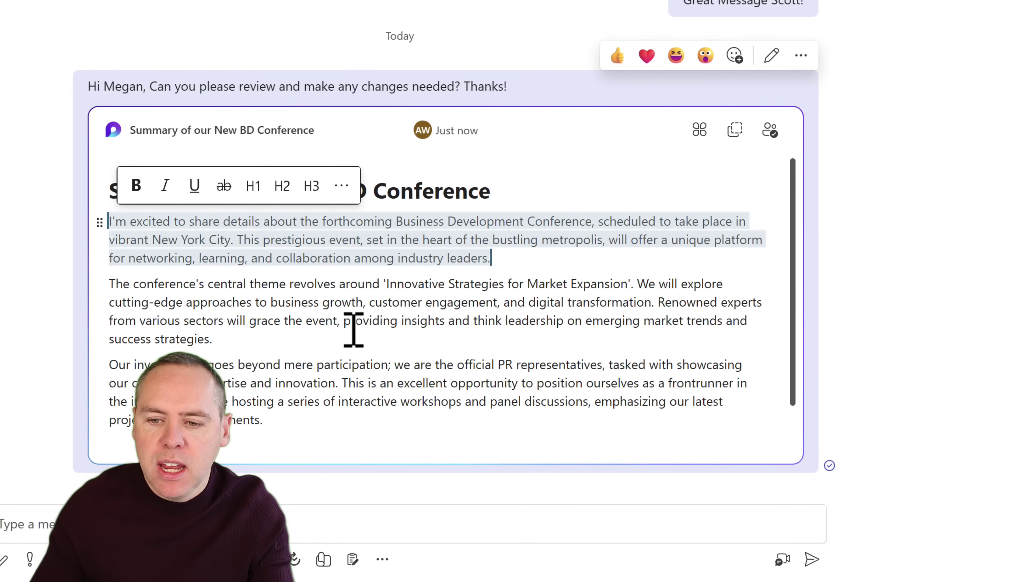
{"action": "left_click", "coordinate": [517, 260]}
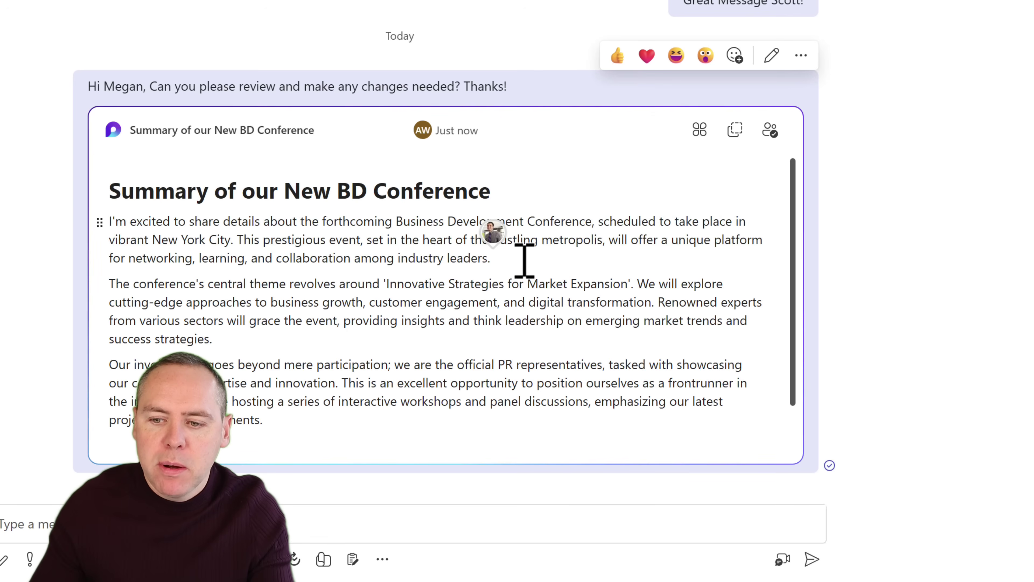
{"action": "left_click_drag", "start_coordinate": [524, 261], "coordinate": [258, 239]}
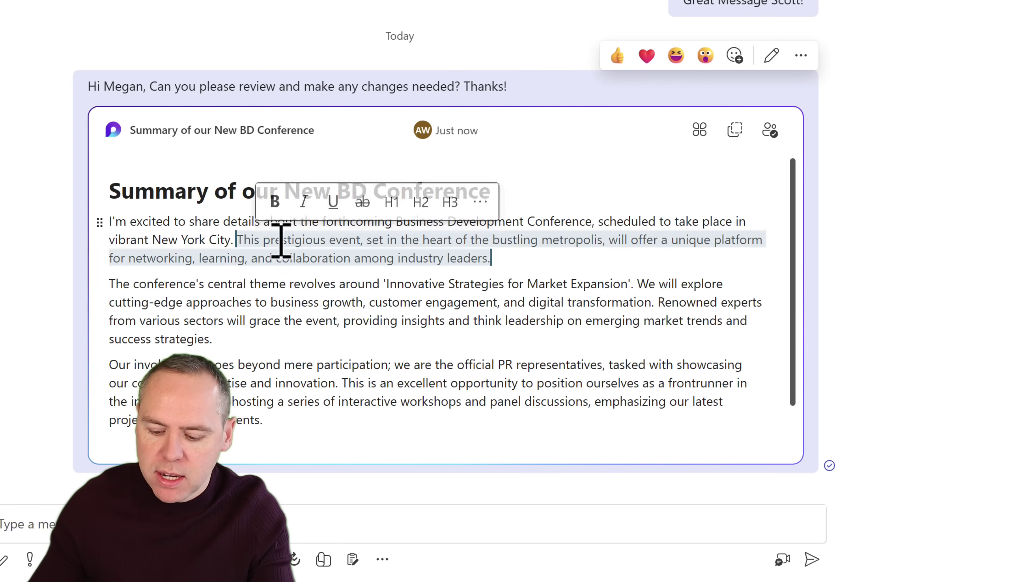
{"action": "key", "text": "BackSpace"}
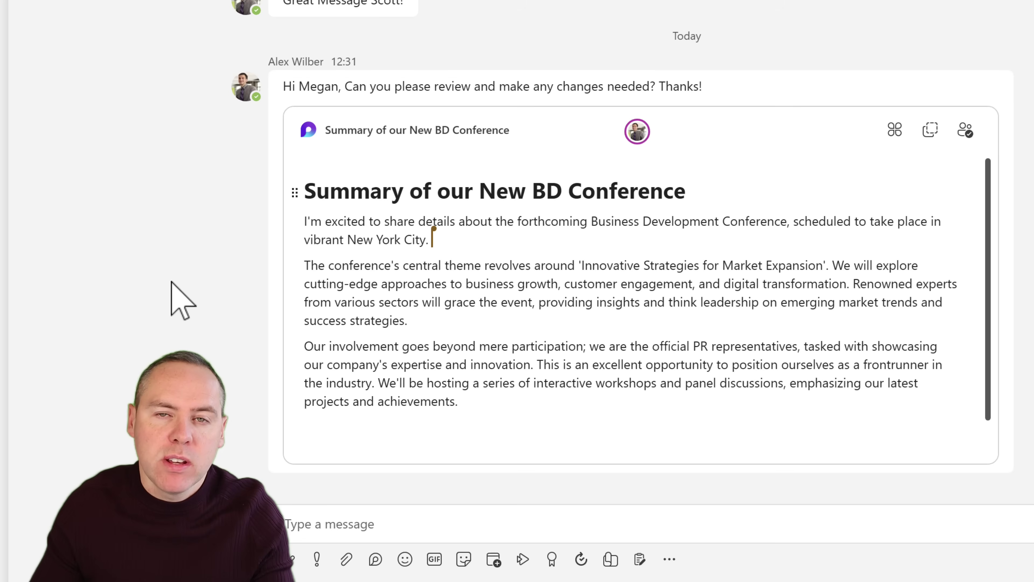
Bold the paragraph about the conference's central theme and delete the last paragraph's closing sentence about hosting workshops and panel discussions
{"action": "left_click", "coordinate": [453, 323]}
{"action": "left_click_drag", "start_coordinate": [432, 314], "coordinate": [310, 269]}
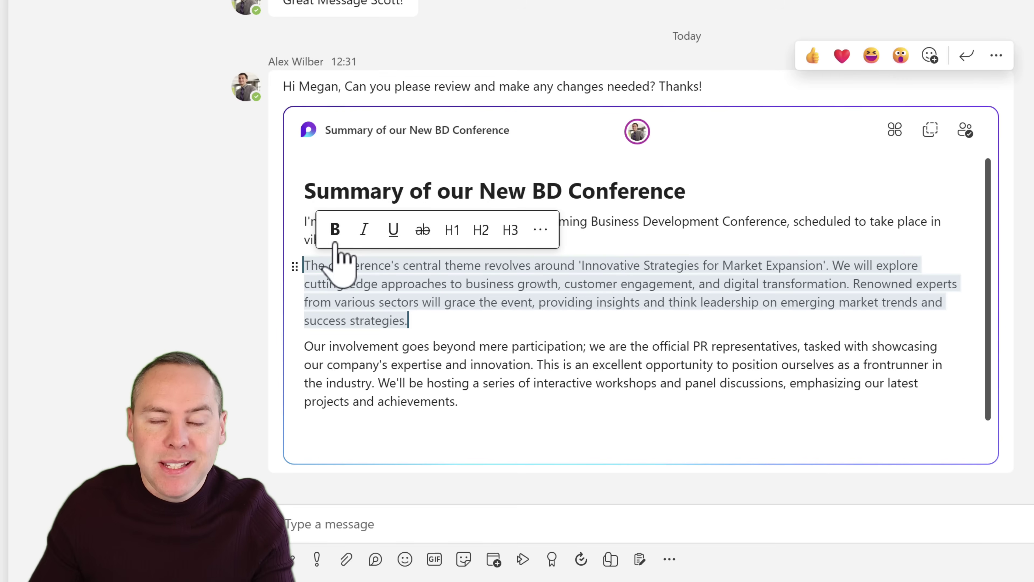
{"action": "left_click", "coordinate": [338, 229]}
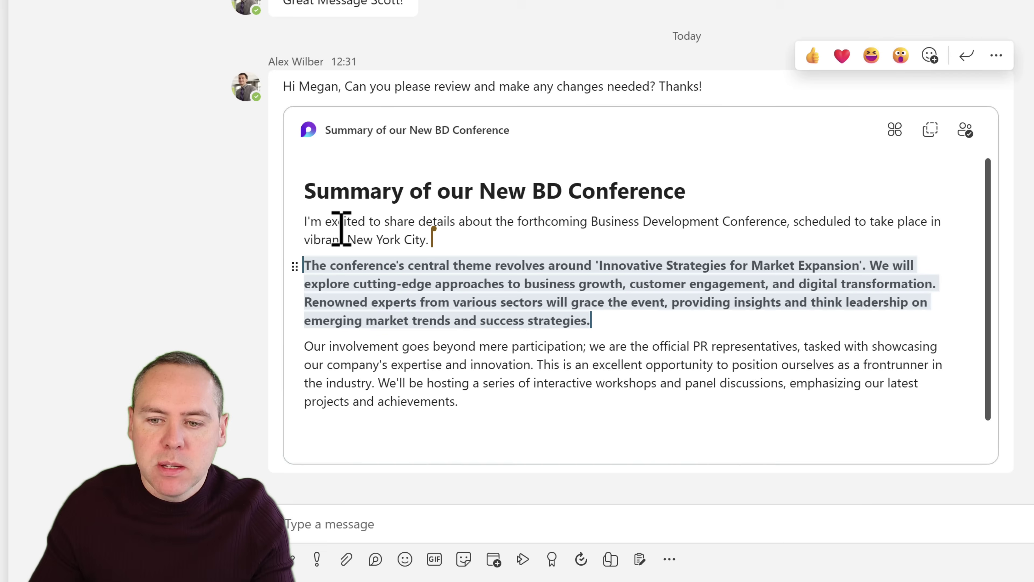
{"action": "left_click", "coordinate": [622, 324]}
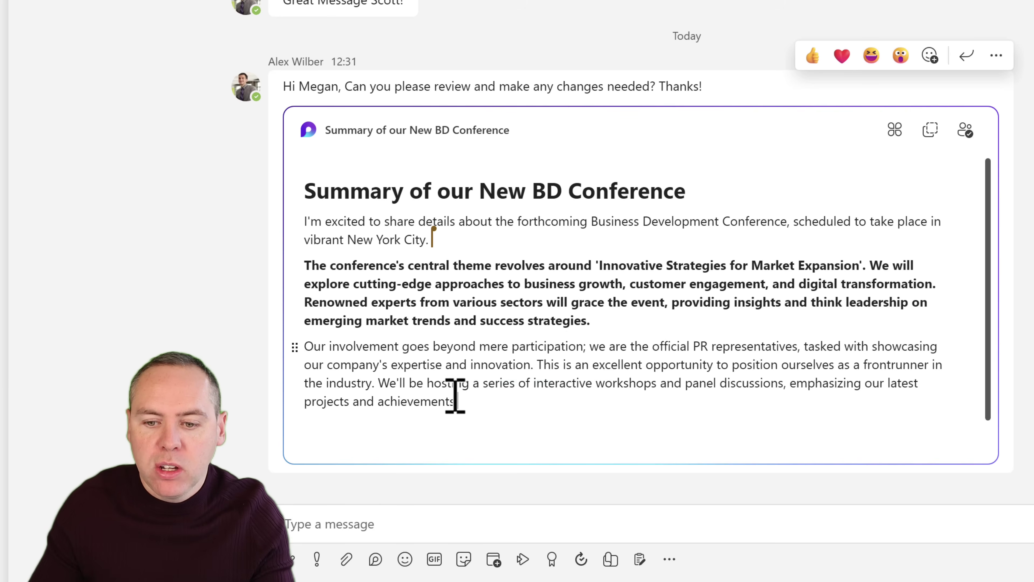
{"action": "left_click_drag", "start_coordinate": [457, 400], "coordinate": [400, 385]}
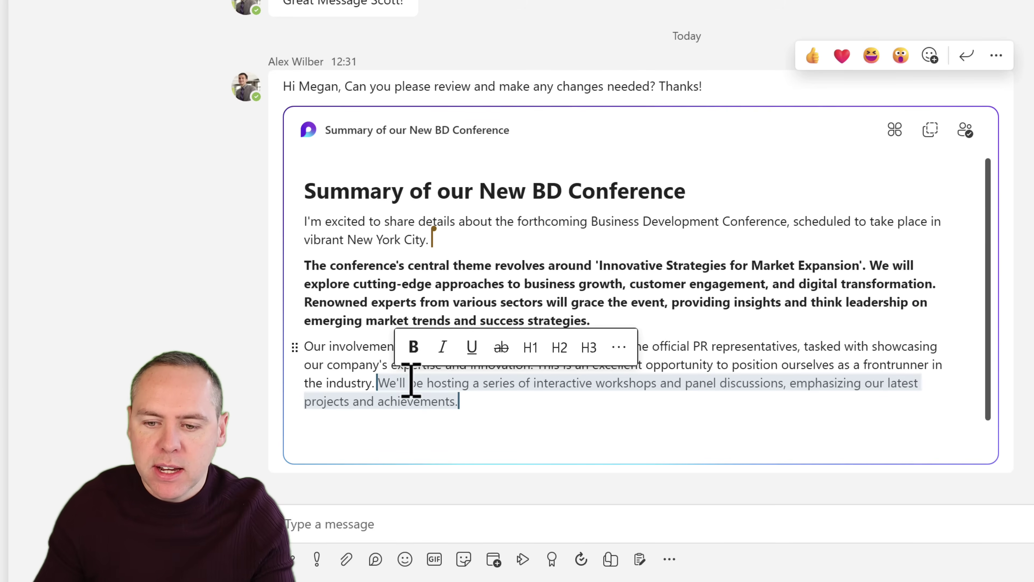
{"action": "key", "text": "BackSpace"}
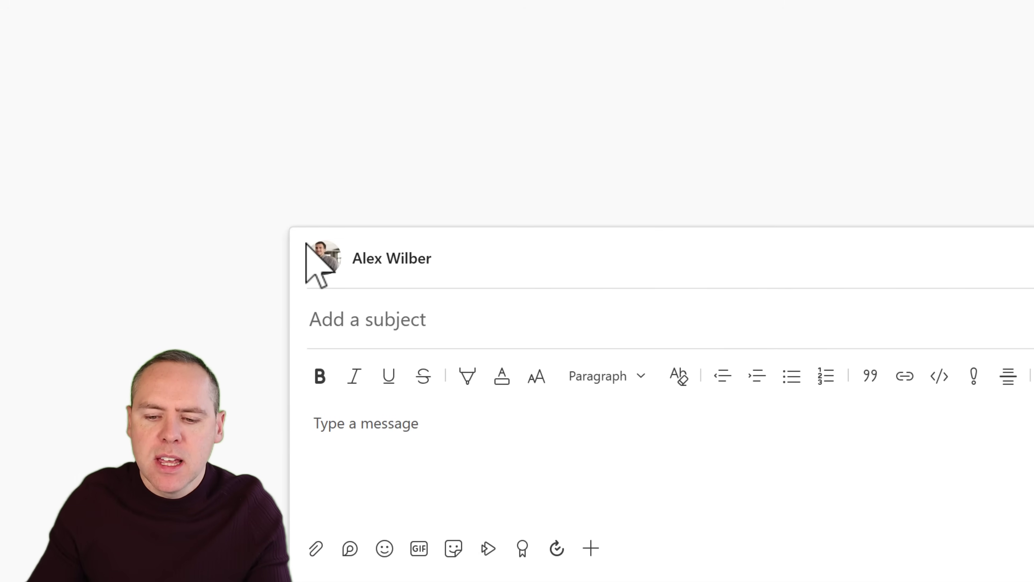
Insert a Loop voting table titled "Select the Location for Our Next Major Event" with voting instructions, and rename its Idea column to "Location"
{"action": "left_click", "coordinate": [351, 554]}
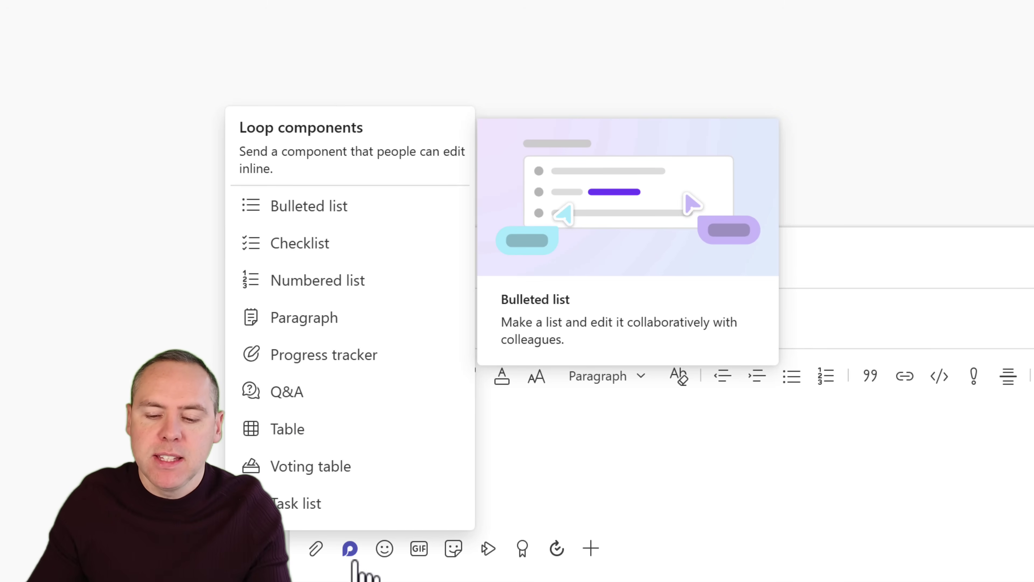
{"action": "left_click", "coordinate": [365, 468]}
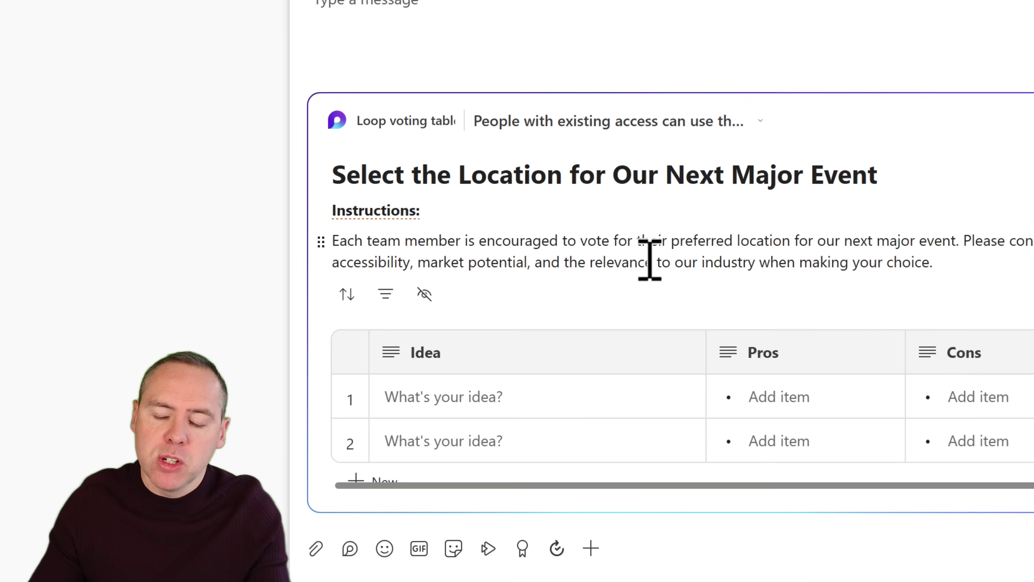
{"action": "scroll", "coordinate": [579, 297], "scroll_direction": "down", "scroll_amount": 1}
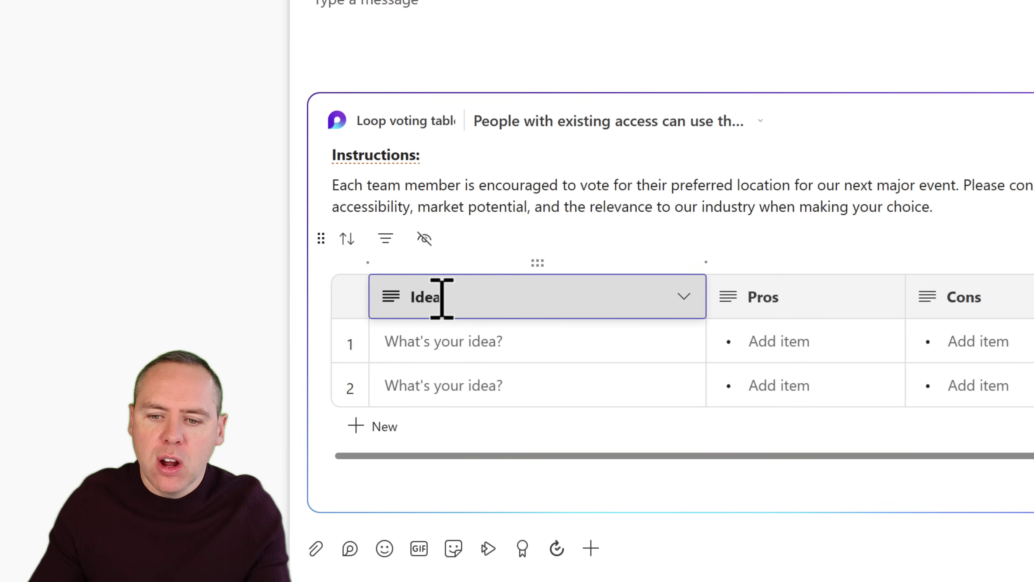
{"action": "left_click", "coordinate": [433, 297]}
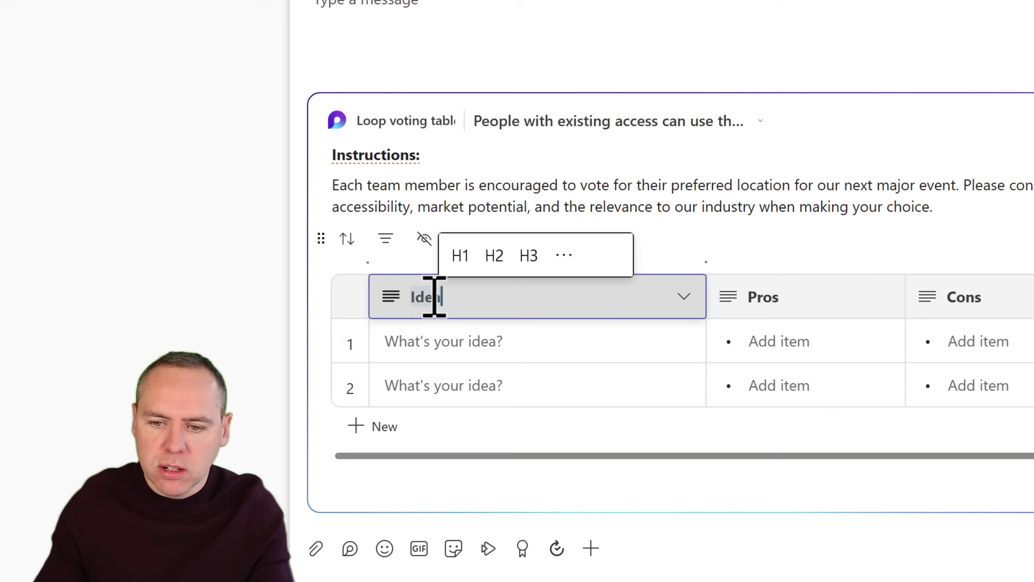
{"action": "left_click_drag", "start_coordinate": [446, 295], "coordinate": [416, 297]}
{"action": "type", "text": "Location"}
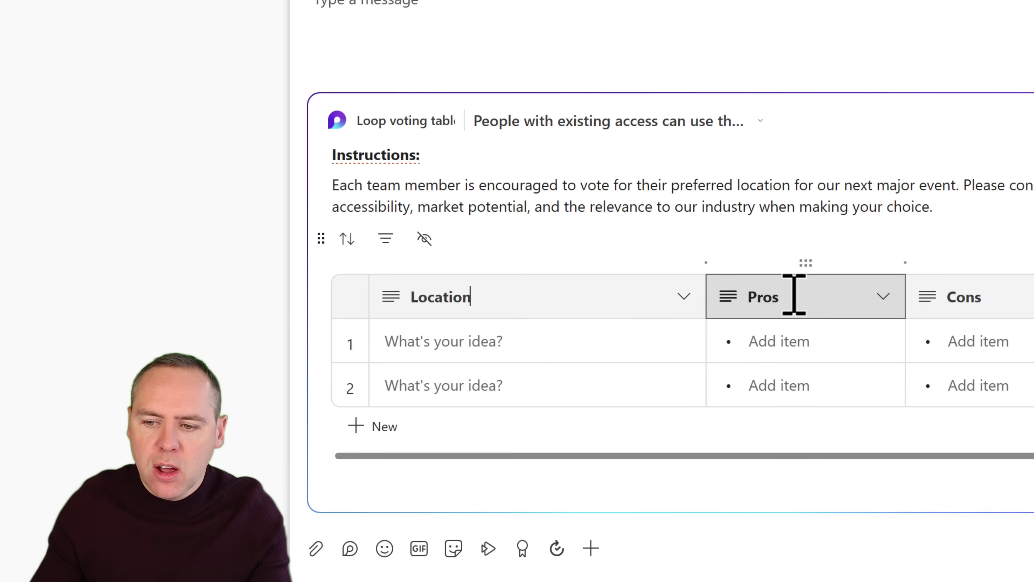
Delete the voting table's Pros and Cons columns and list London, New York, Tokyo, Berlin and Sydney as locations
{"action": "left_click", "coordinate": [805, 263]}
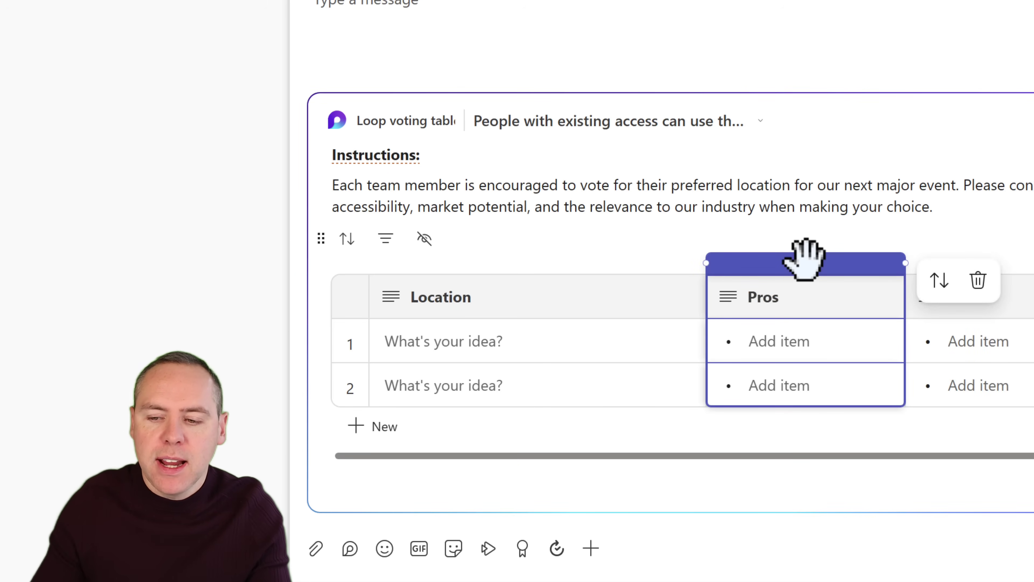
{"action": "left_click", "coordinate": [978, 281]}
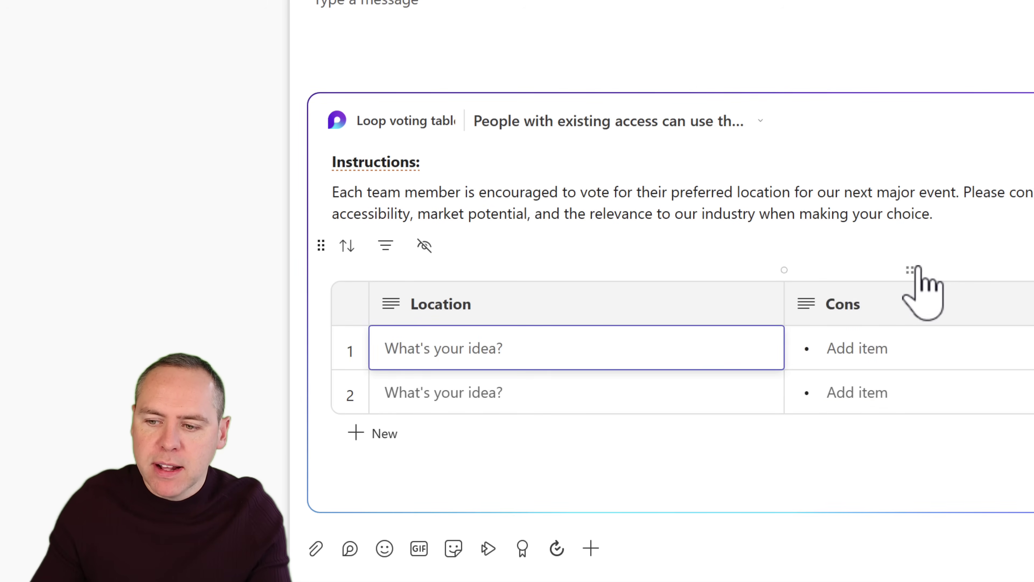
{"action": "left_click", "coordinate": [914, 270]}
{"action": "key", "text": "Delete"}
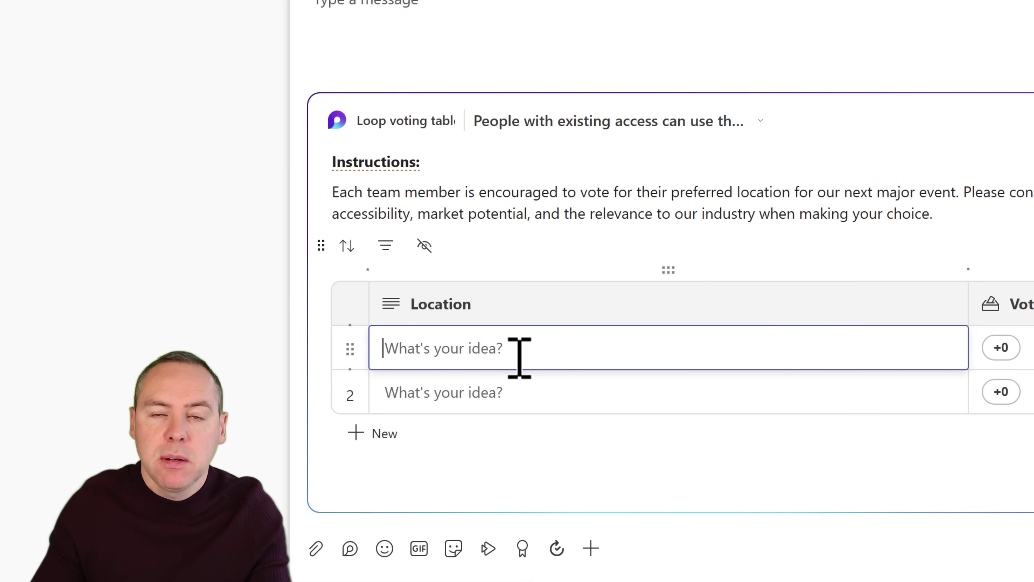
{"action": "type", "text": "London New York Tokyo Berlin Sydney"}
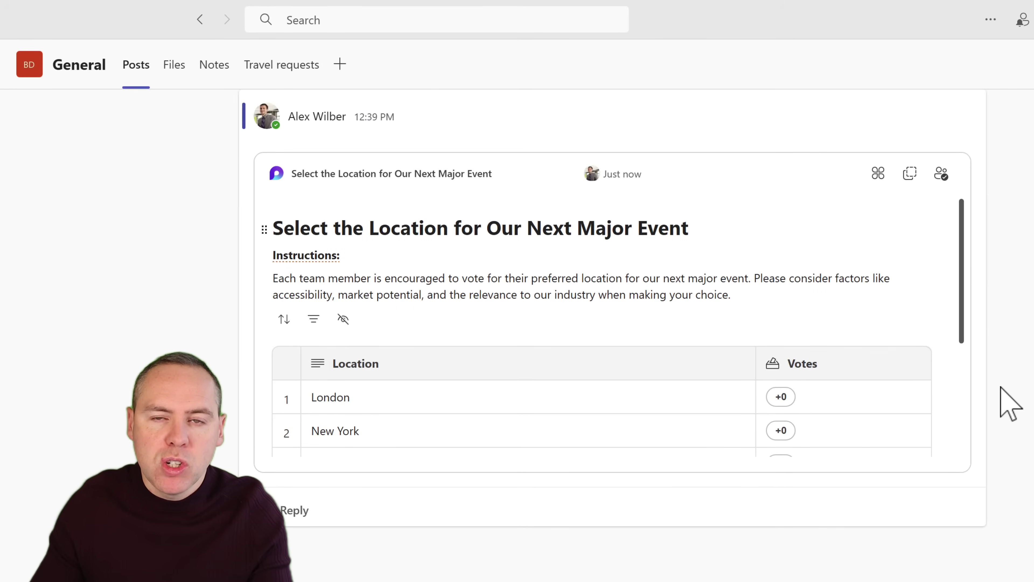
Add Manchester as a further location in the posted voting table and vote for New York
{"action": "scroll", "coordinate": [611, 360], "scroll_direction": "down", "scroll_amount": 2}
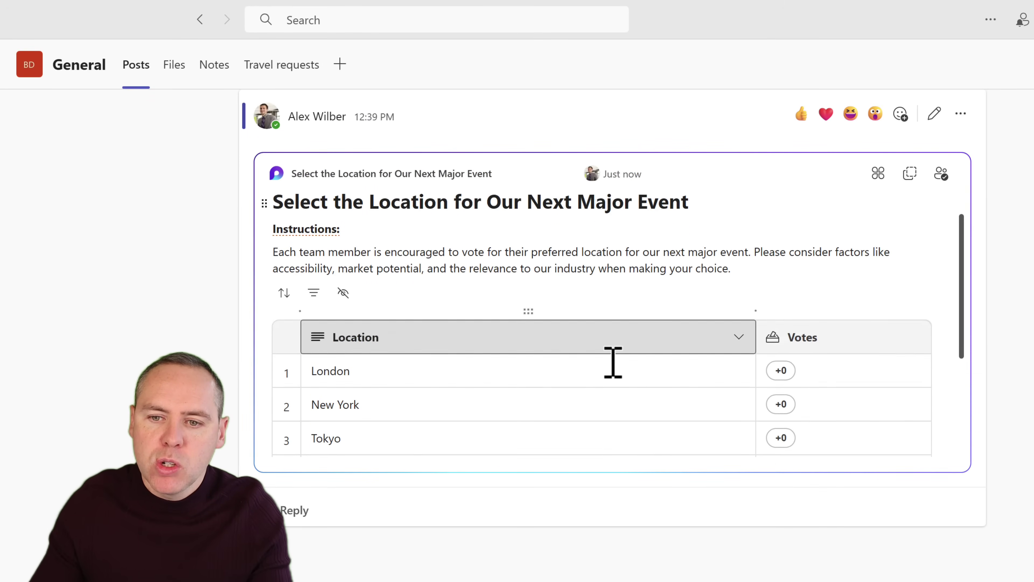
{"action": "scroll", "coordinate": [612, 361], "scroll_direction": "down", "scroll_amount": 1}
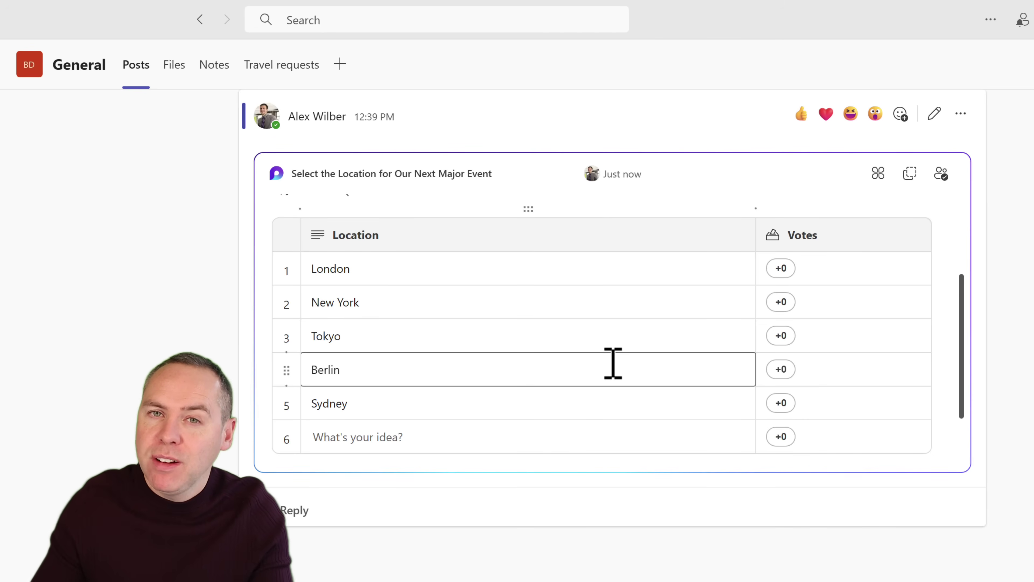
{"action": "left_click", "coordinate": [434, 443]}
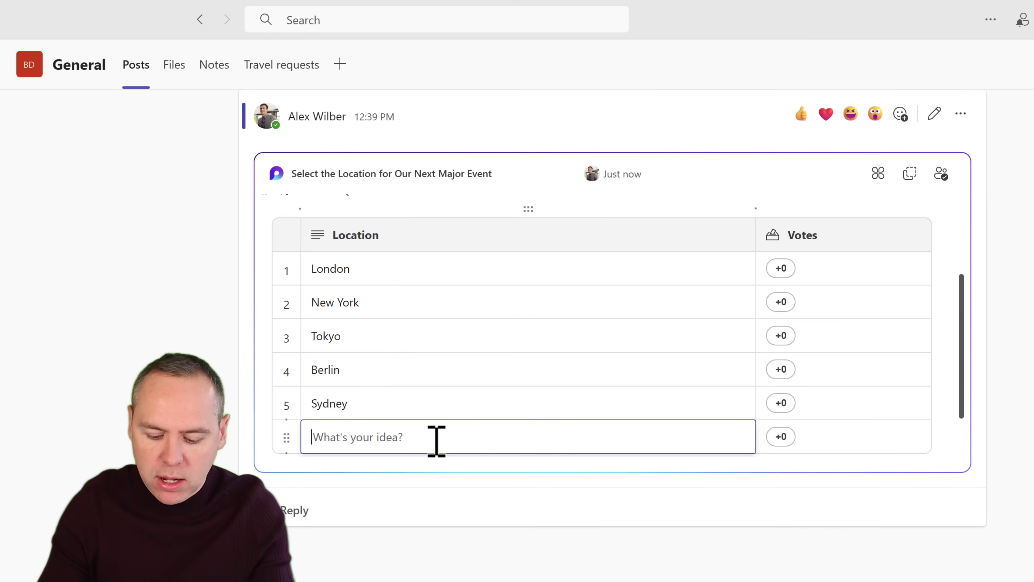
{"action": "type", "text": "Manchester"}
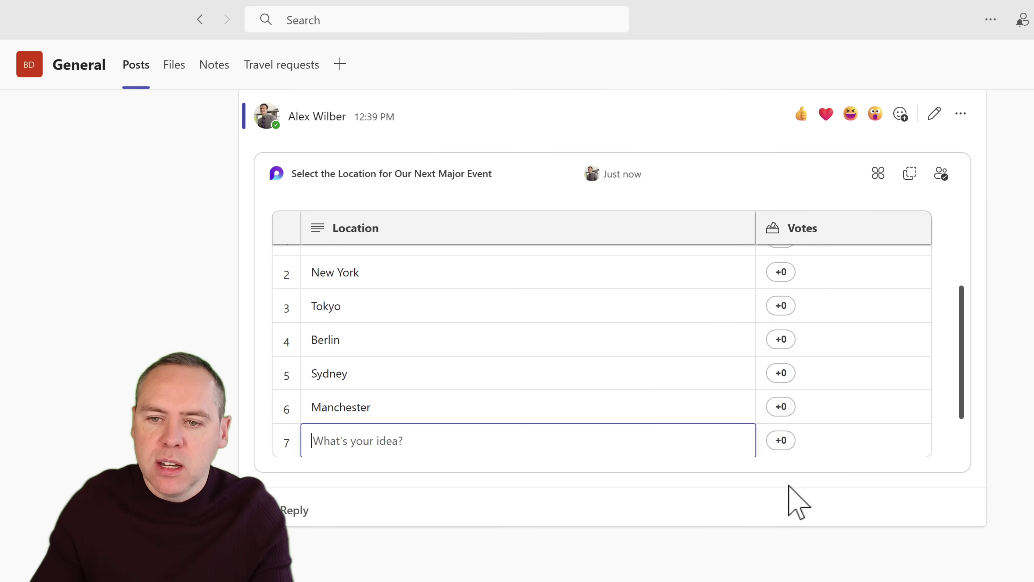
{"action": "scroll", "coordinate": [868, 395], "scroll_direction": "up", "scroll_amount": 1}
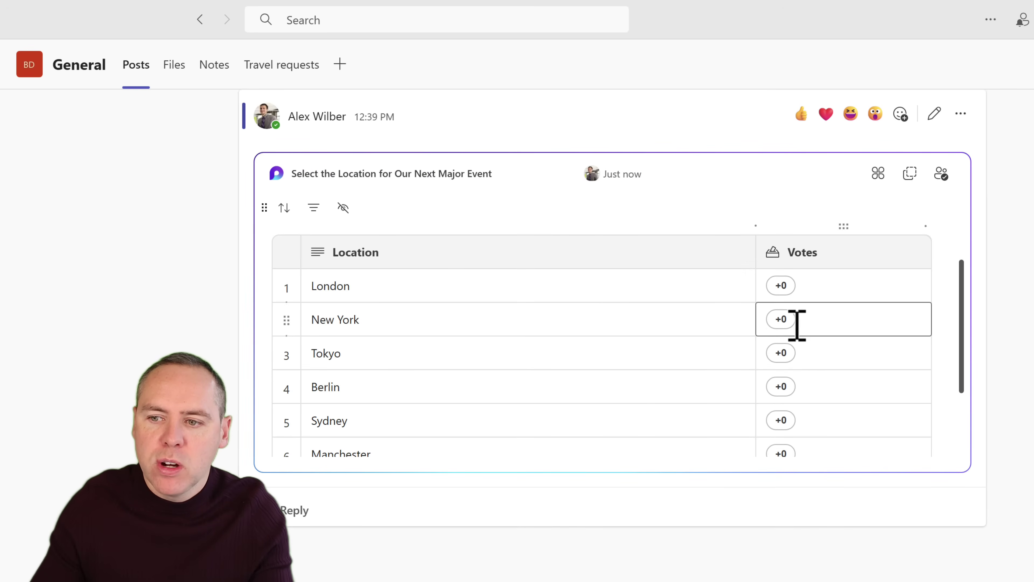
{"action": "left_click", "coordinate": [781, 319]}
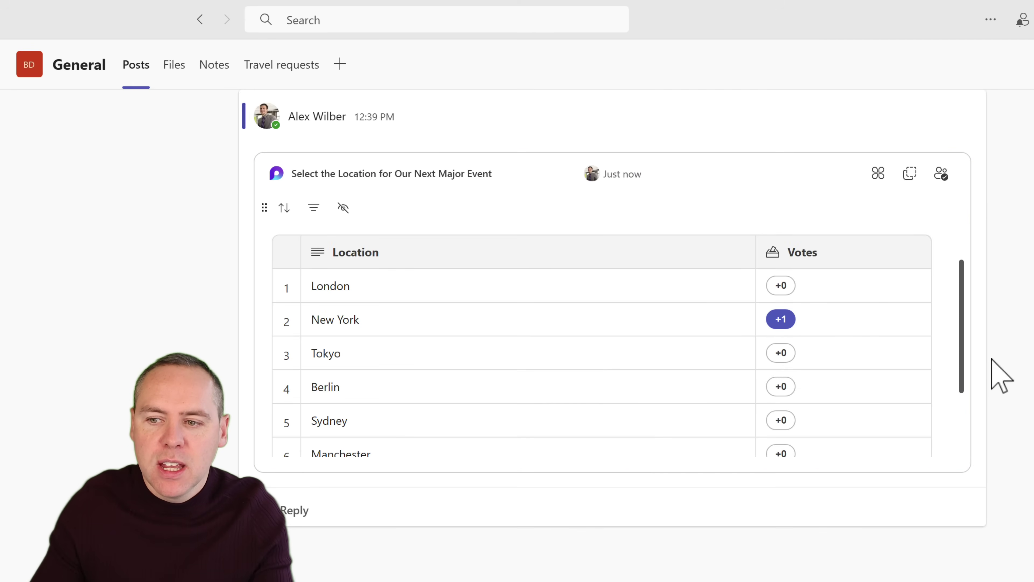
Copy the posted event-location voting table component for sharing elsewhere
{"action": "mouse_move", "coordinate": [783, 324]}
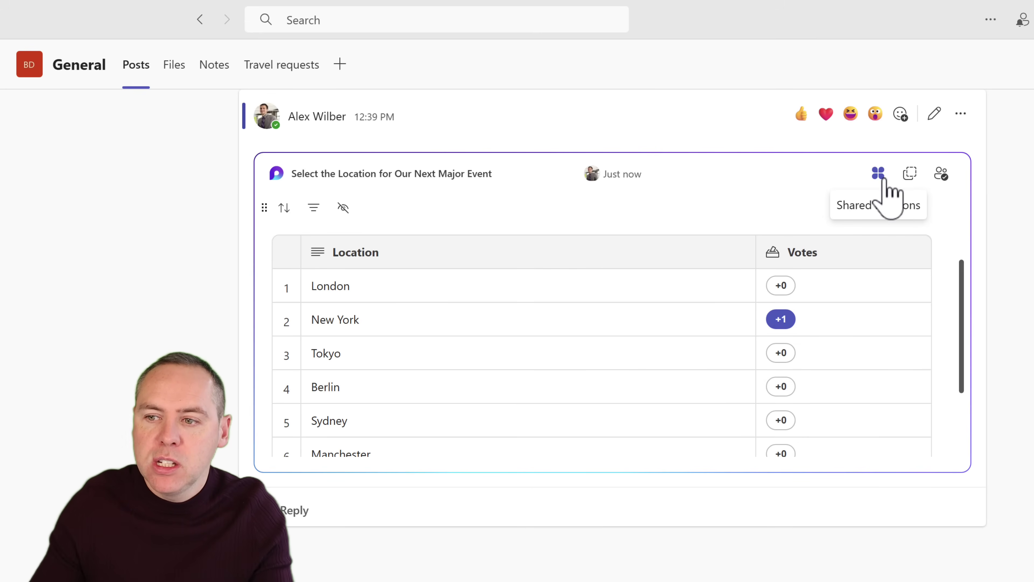
{"action": "left_click", "coordinate": [915, 176]}
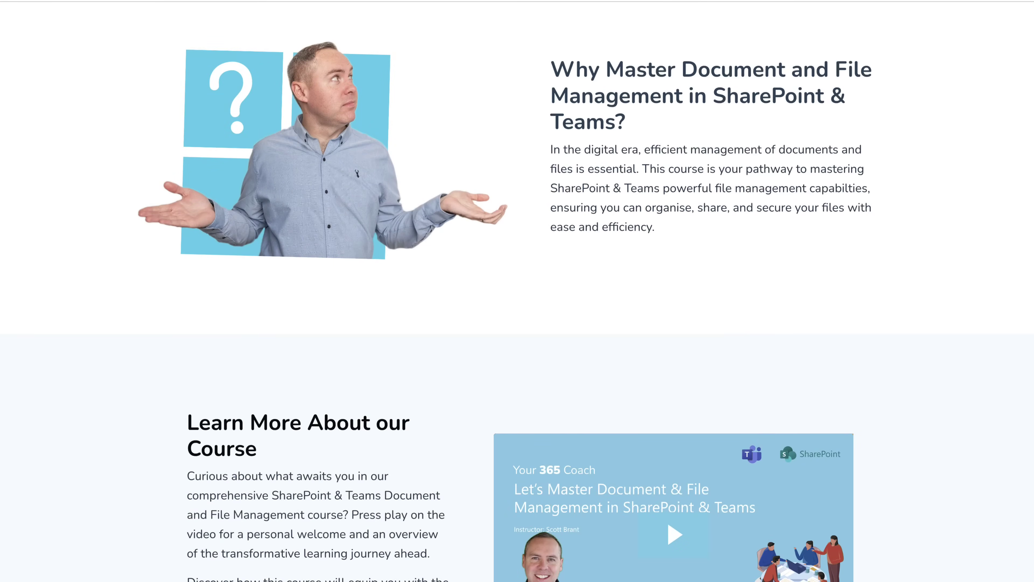
{"action": "scroll", "coordinate": [517, 290], "scroll_direction": "down", "scroll_amount": 8}
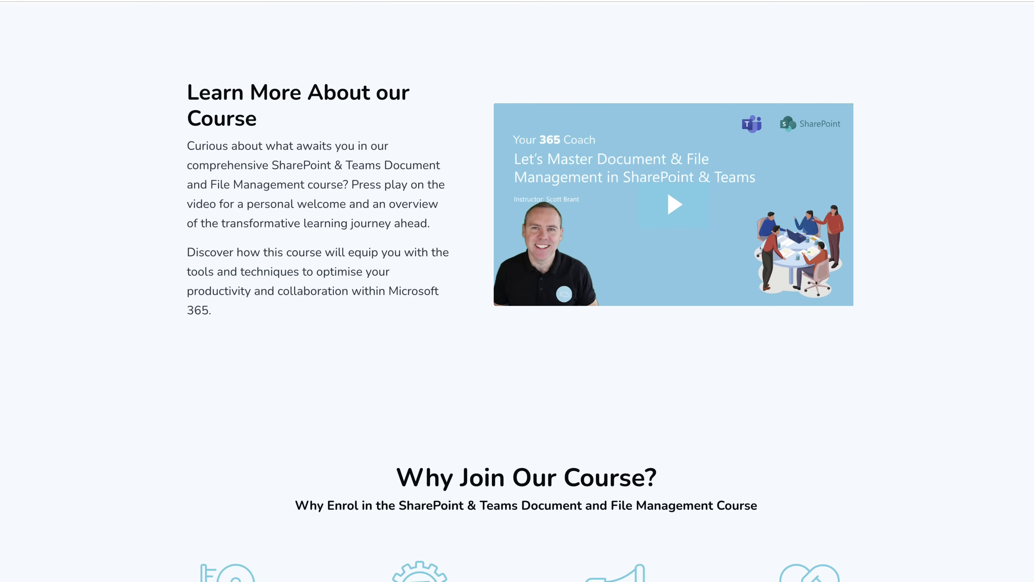
{"action": "scroll", "coordinate": [517, 291], "scroll_direction": "down", "scroll_amount": 13}
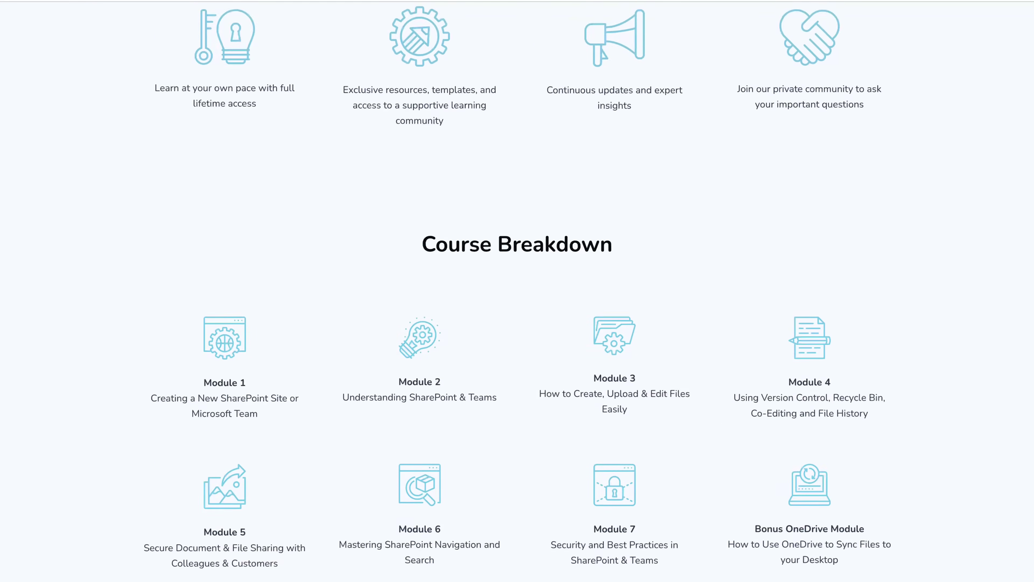
{"action": "scroll", "coordinate": [517, 291], "scroll_direction": "down", "scroll_amount": 5}
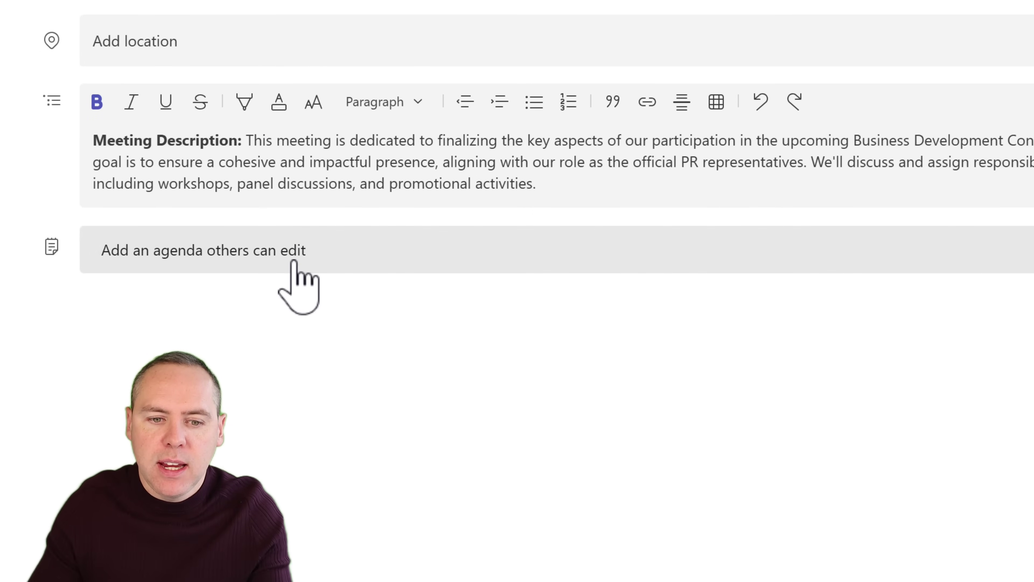
Add a collaborative Loop agenda that others can edit below the meeting description
{"action": "left_click", "coordinate": [294, 259]}
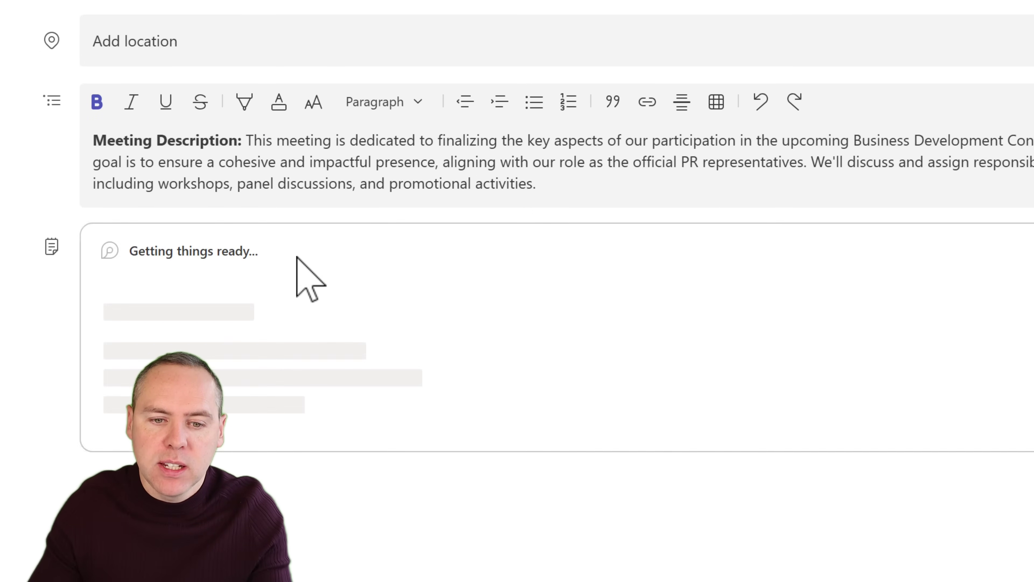
{"action": "scroll", "coordinate": [387, 348], "scroll_direction": "down", "scroll_amount": 3}
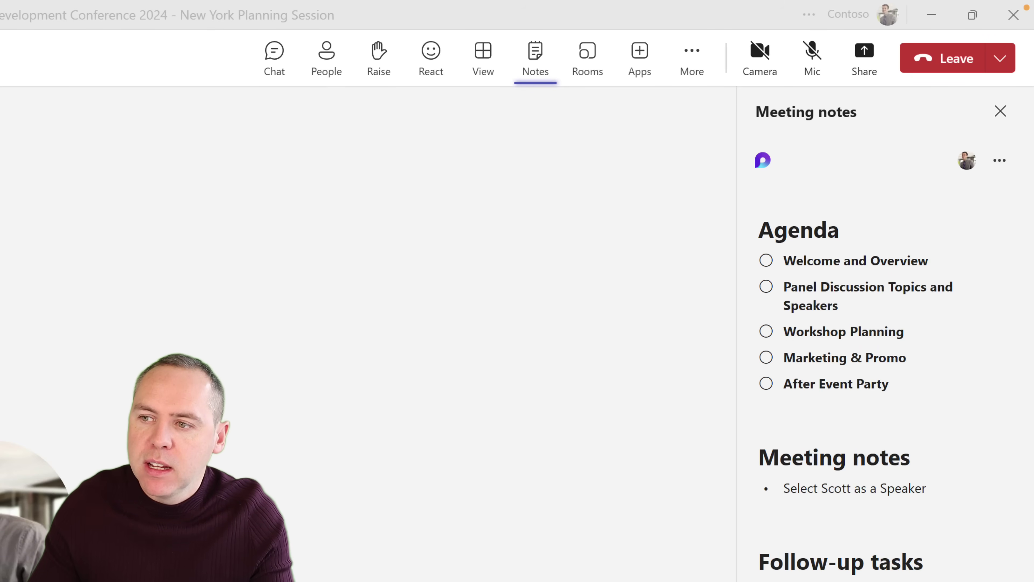
End the New York Planning Session meeting for all participants
{"action": "left_click", "coordinate": [996, 63]}
{"action": "left_click", "coordinate": [938, 123]}
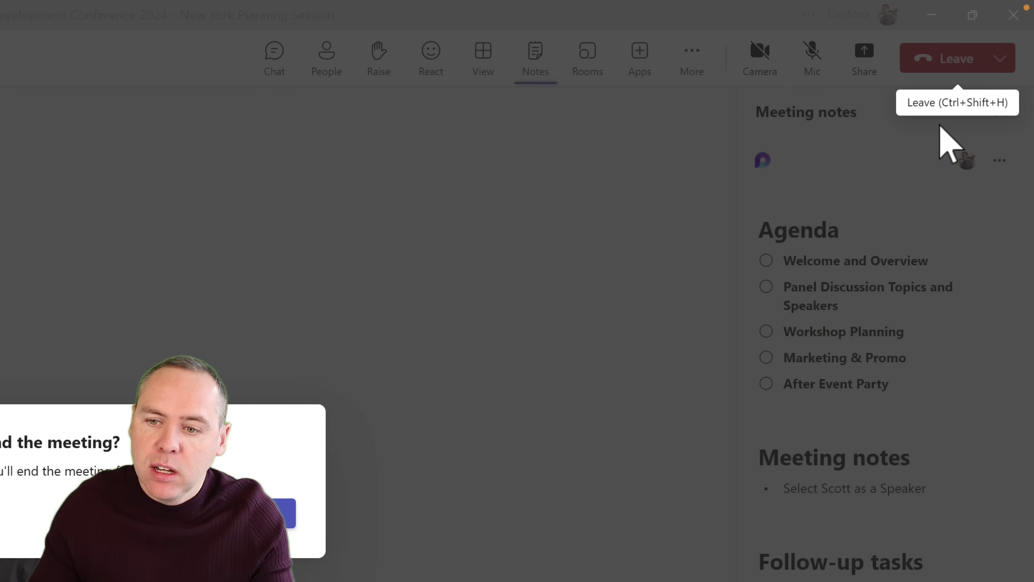